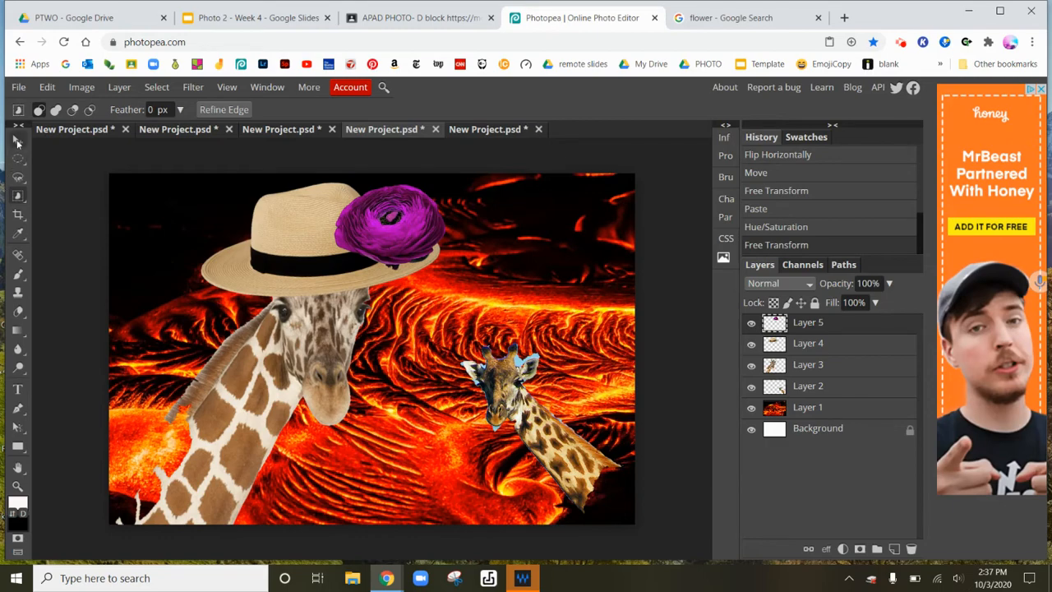
Reposition the purple flower on the hat's crown with the Move tool.
click(17, 141)
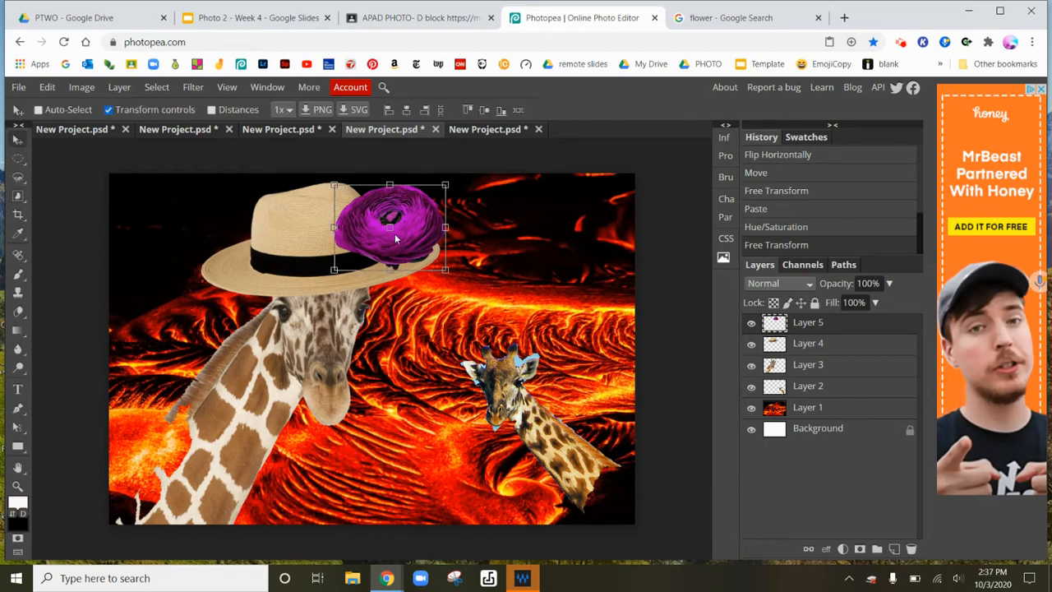
drag(394, 234, 329, 304)
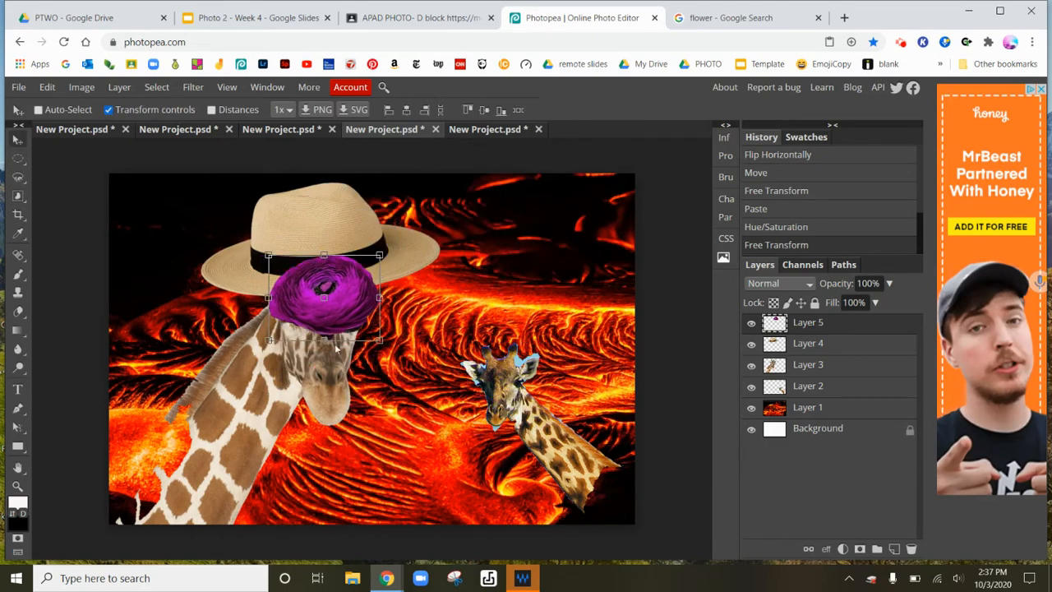
drag(335, 348, 396, 241)
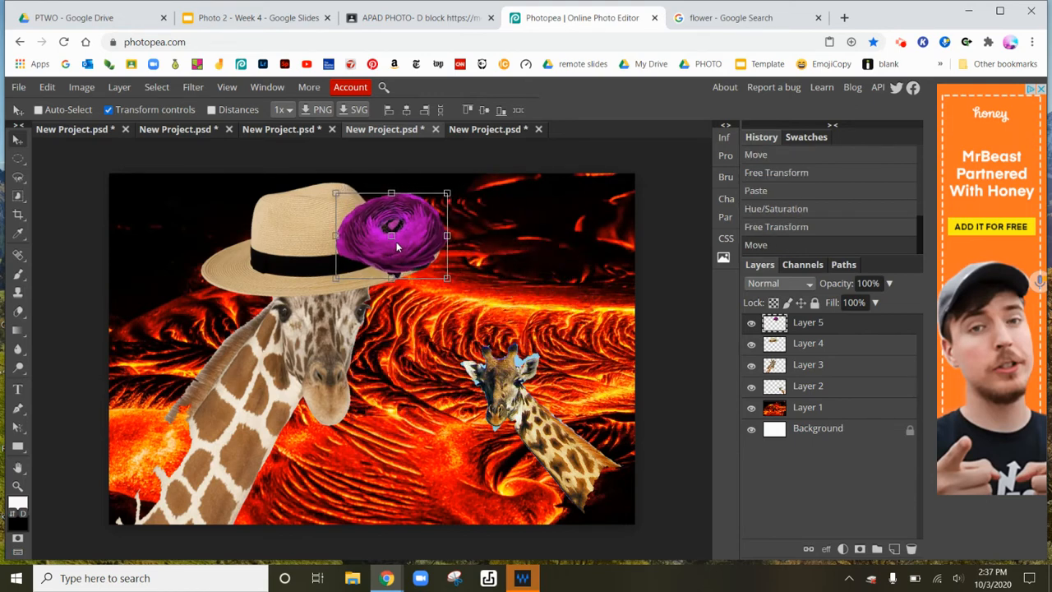
Select the hat layer and nudge the hat slightly upward on the giraffe's head.
click(820, 346)
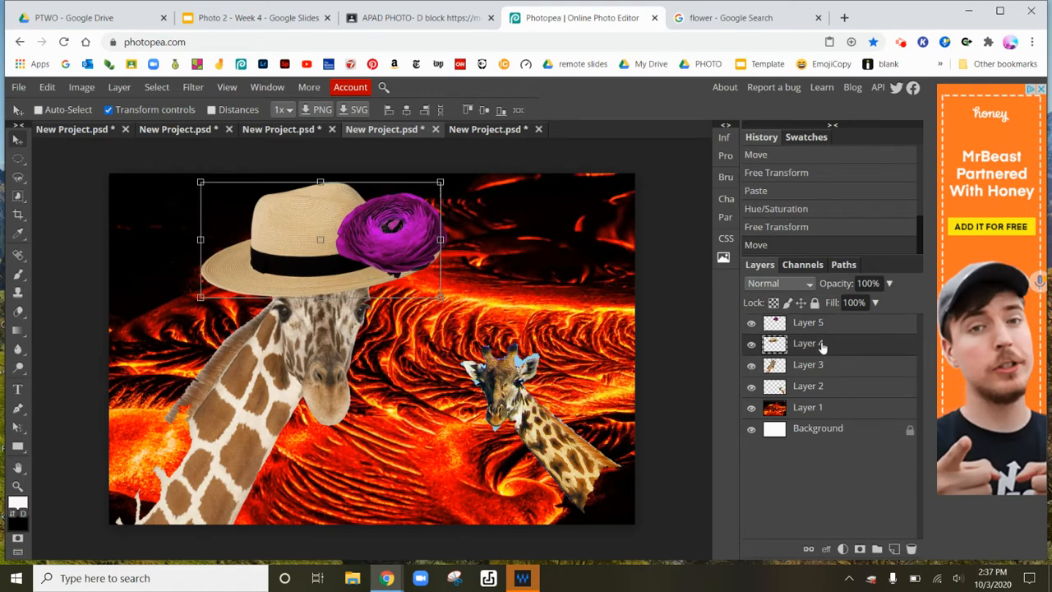
mouse_move(295, 245)
mouse_down()
mouse_move(332, 282)
mouse_move(295, 221)
mouse_move(306, 245)
mouse_move(294, 235)
mouse_up()
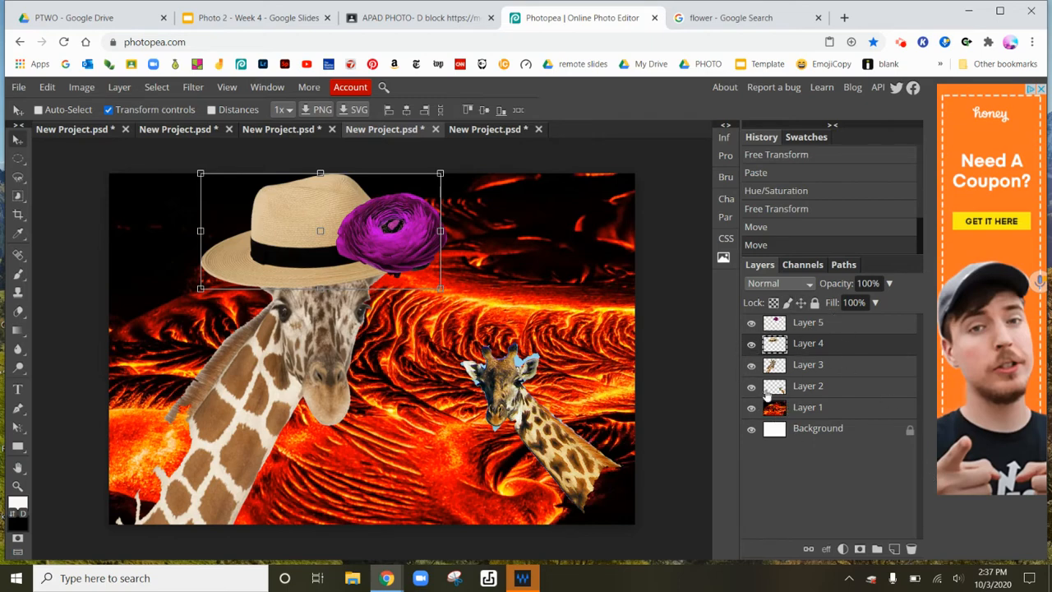
Rename Layer 2 as "small giraffee".
click(816, 390)
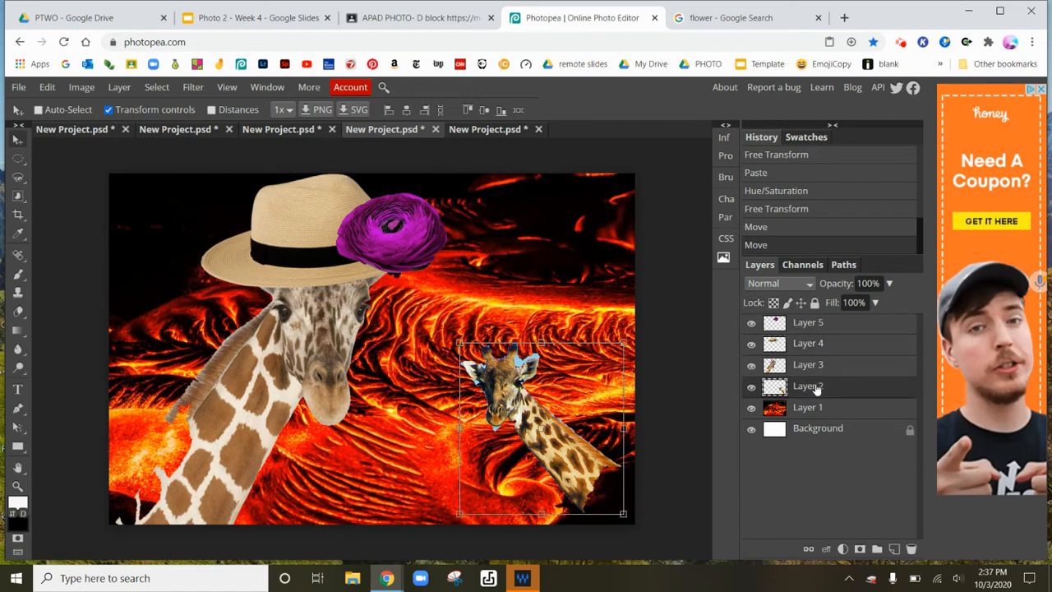
double_click(811, 386)
text(small giraffee)
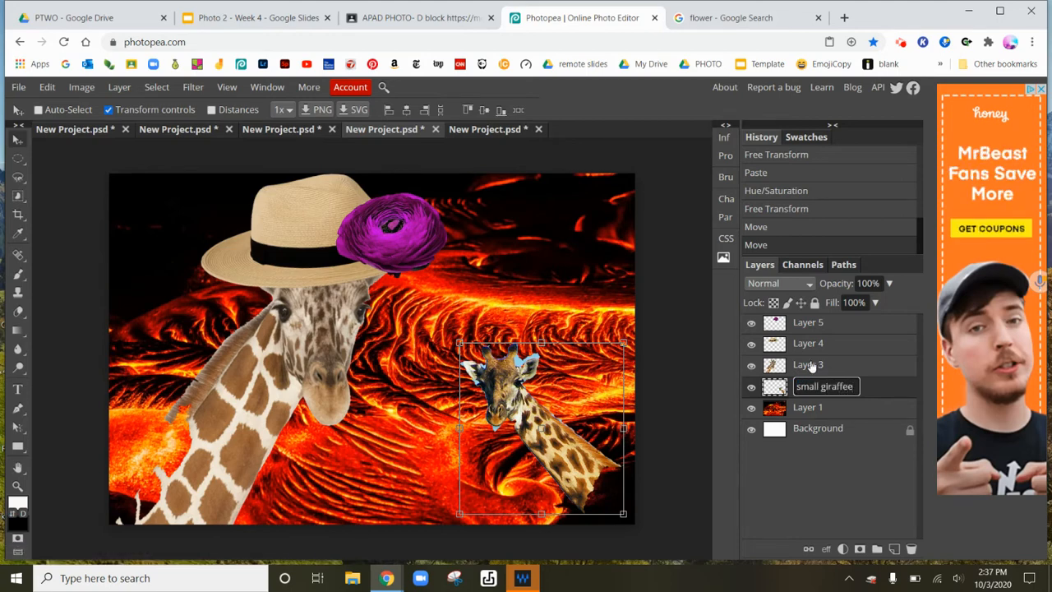
key(Return)
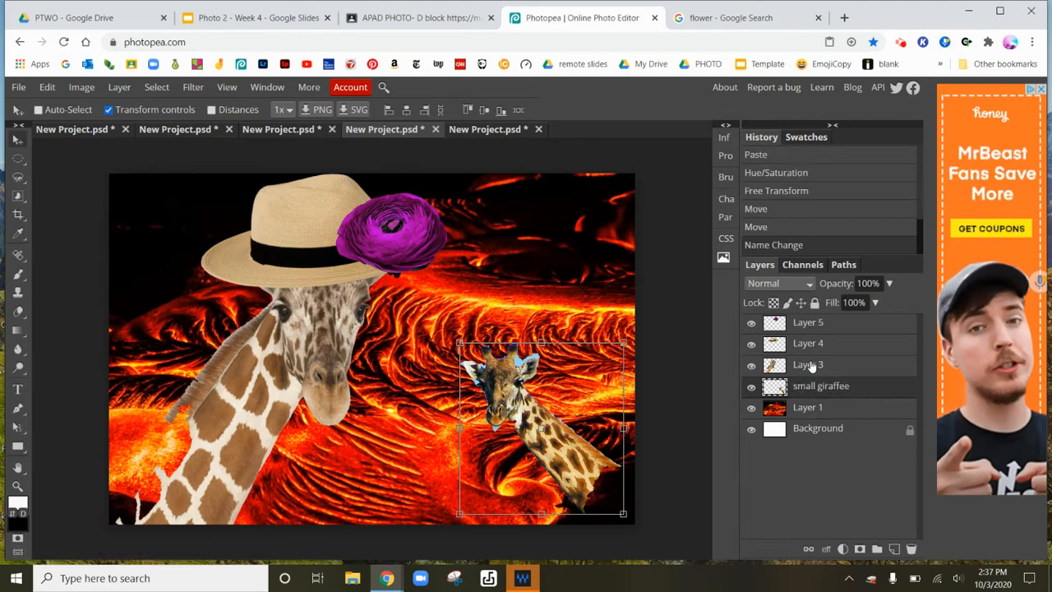
Rename Layer 3 as "main giraffe".
double_click(811, 364)
text(main giraffe)
key(Return)
Rename Layer 4 as "hat" and Layer 5 as "flower".
double_click(811, 343)
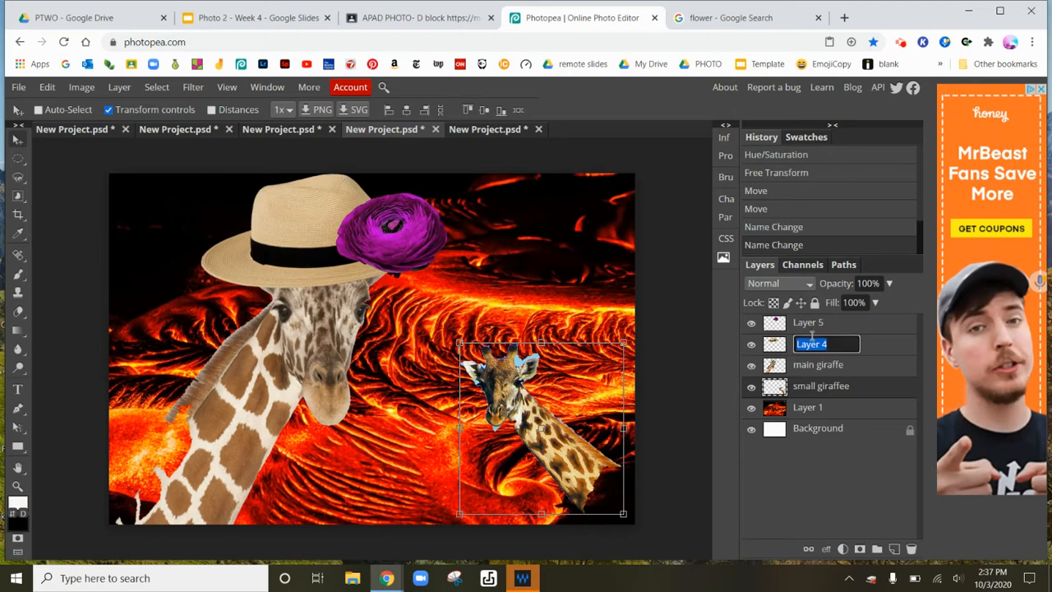
text(hat)
double_click(813, 321)
text(flower)
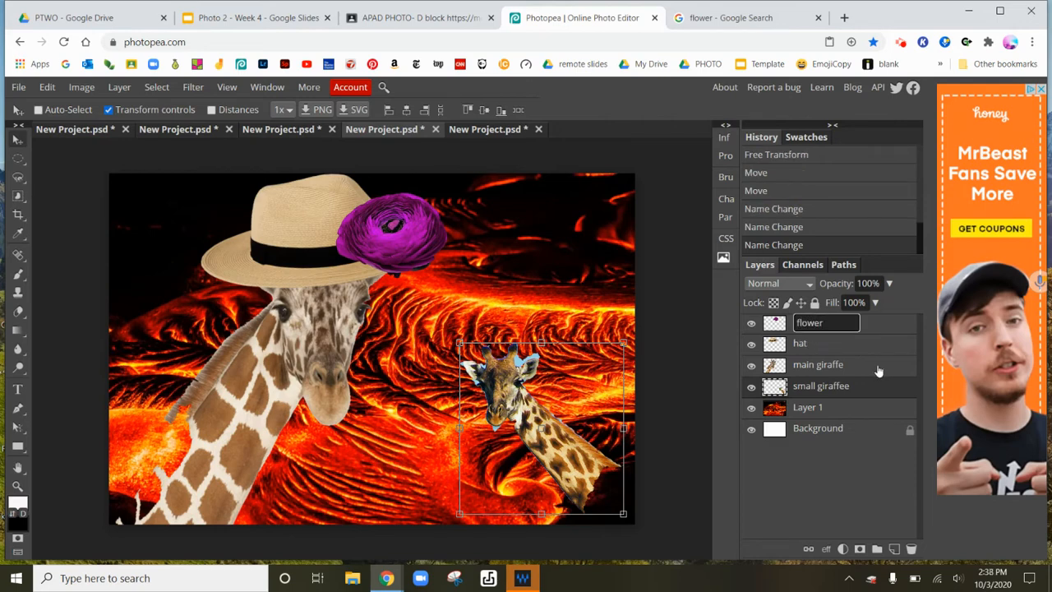
key(Return)
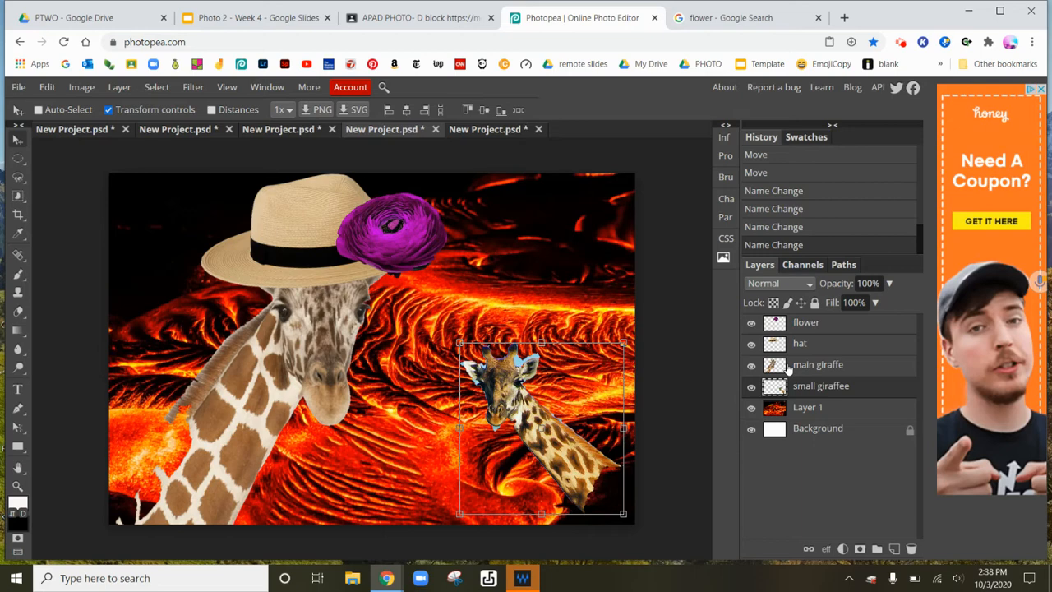
Move the hat layer above the flower layer in the stack.
click(812, 347)
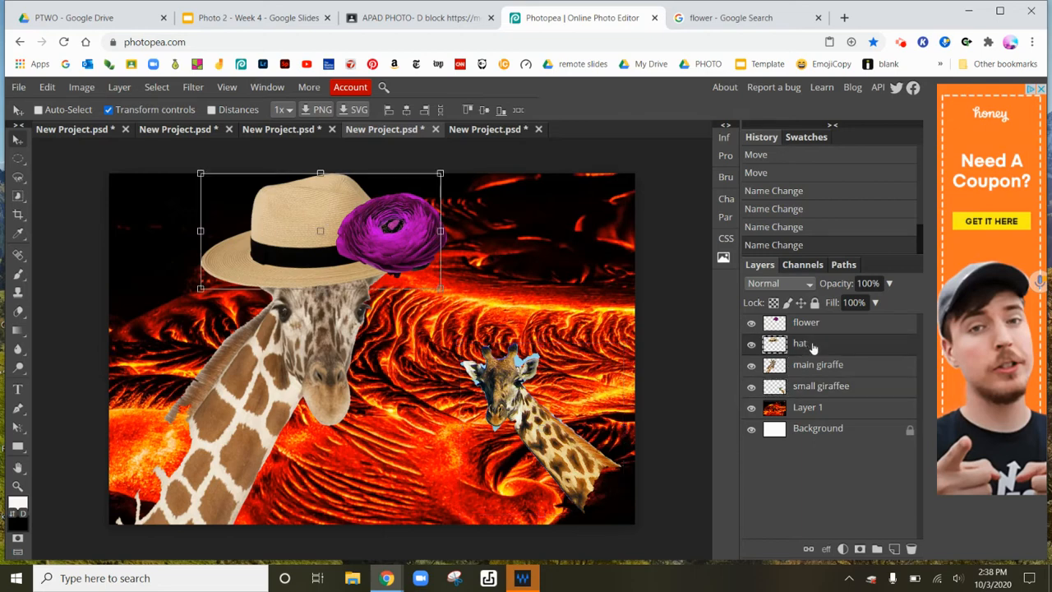
drag(811, 347, 826, 322)
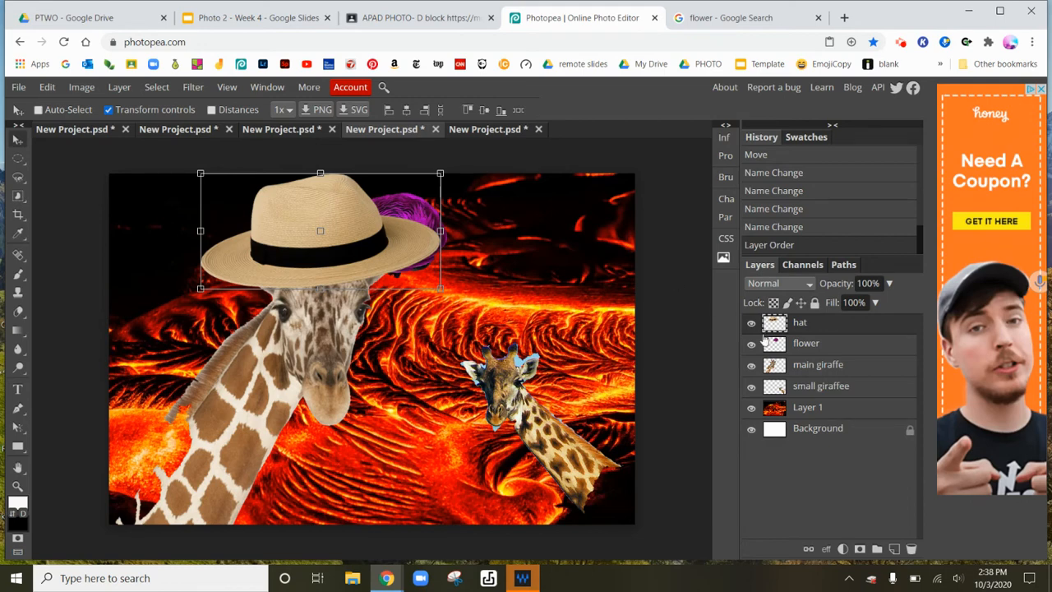
Move the main giraffe layer to the top of the stack and set its fill to 100%.
click(851, 364)
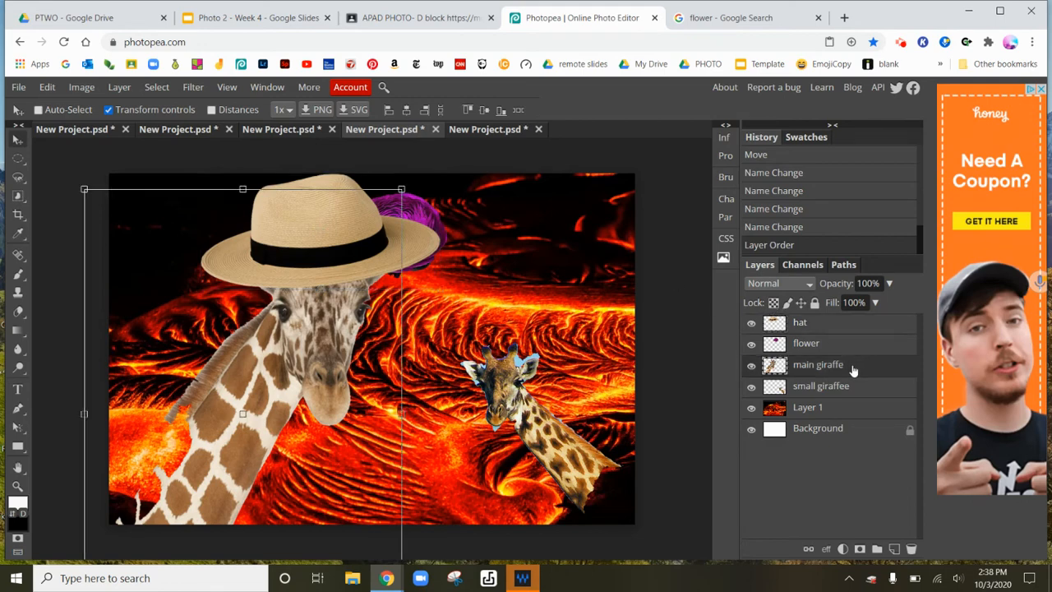
drag(853, 367, 849, 311)
drag(863, 364, 863, 322)
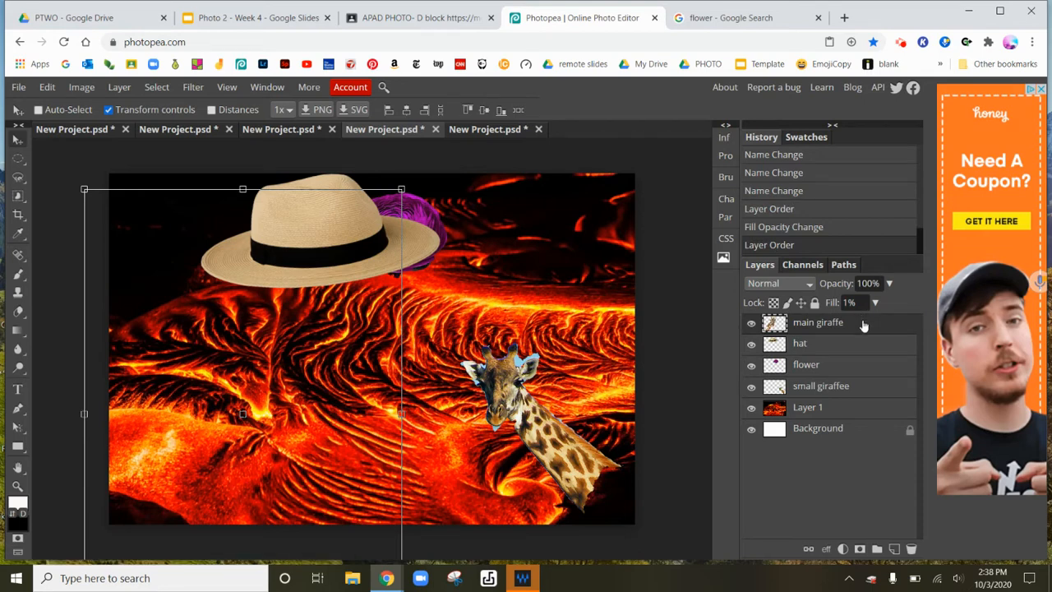
click(875, 302)
drag(833, 323, 881, 323)
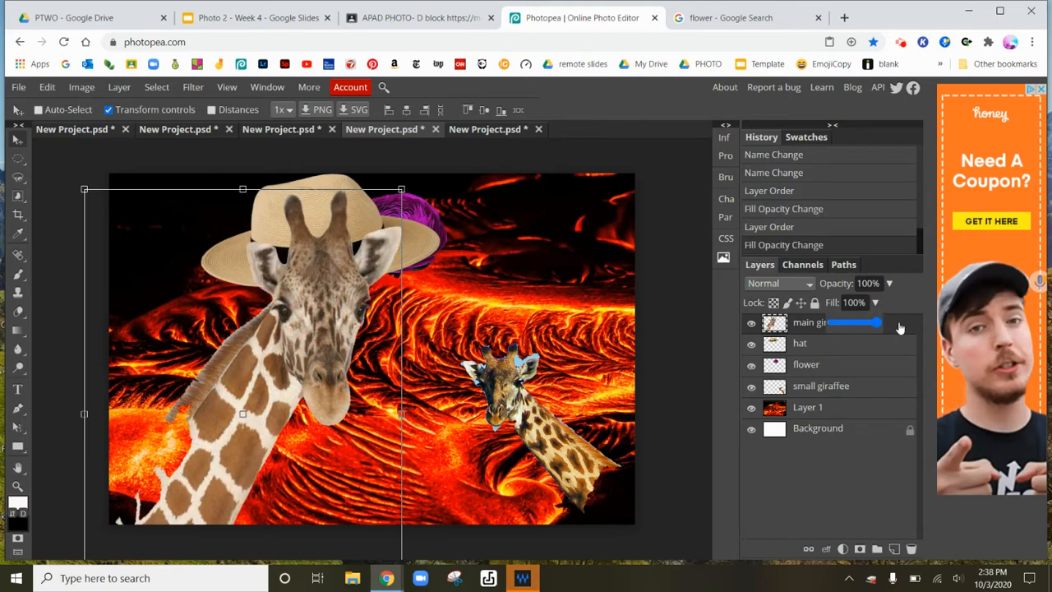
click(908, 297)
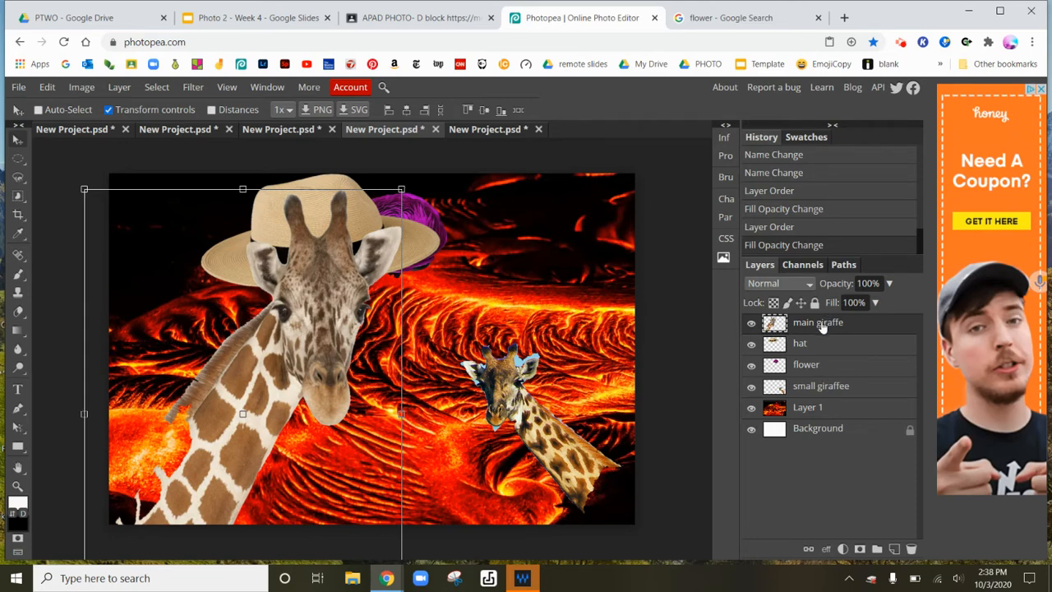
Reorder layers so main giraffe sits below the hat and the flower layer is back on top.
mouse_move(816, 330)
mouse_down()
mouse_move(815, 362)
mouse_move(813, 351)
mouse_up()
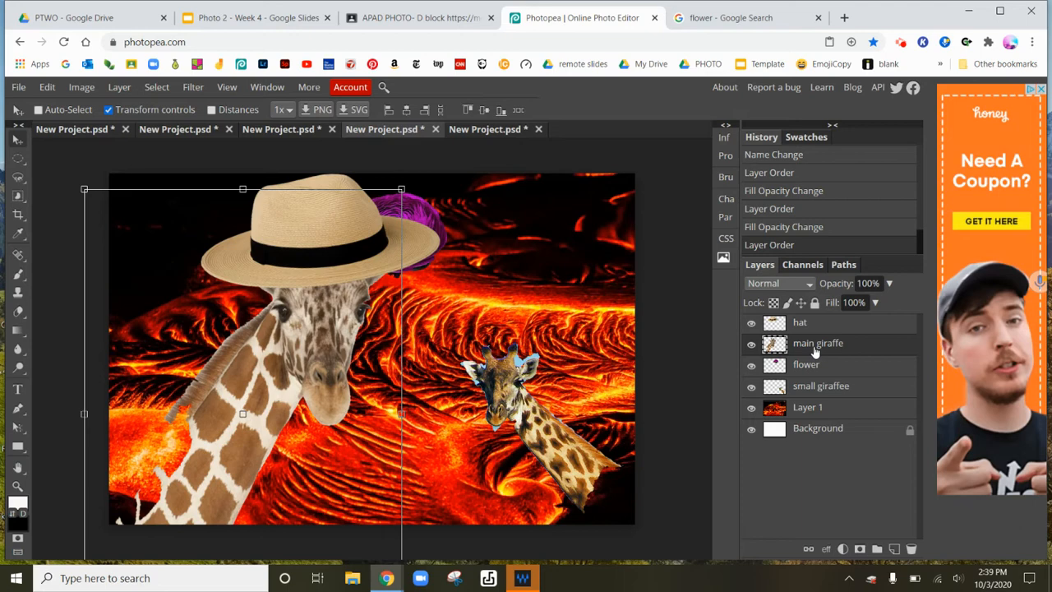
click(826, 365)
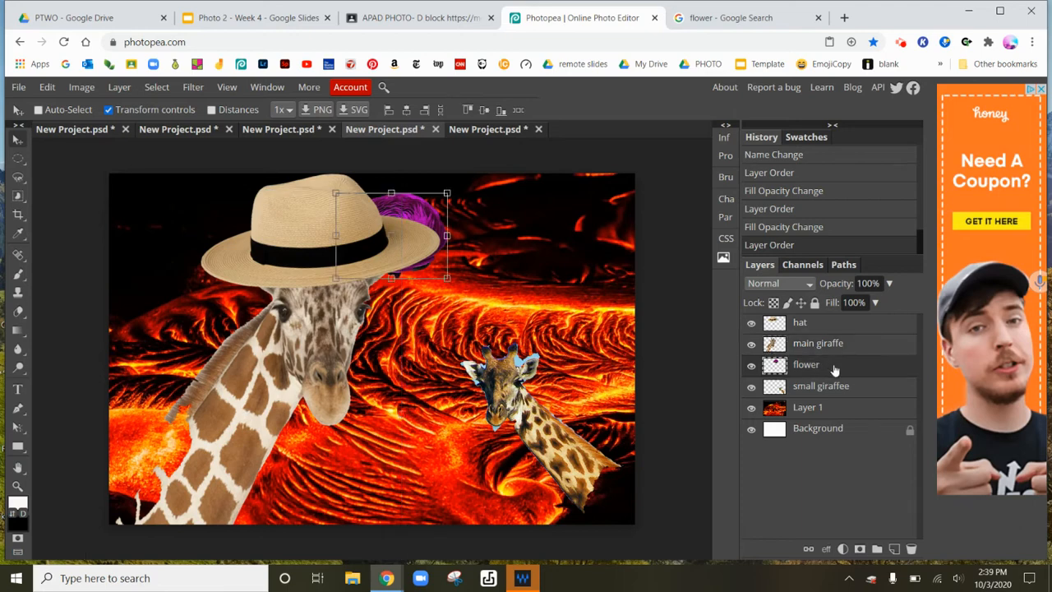
drag(835, 370, 835, 322)
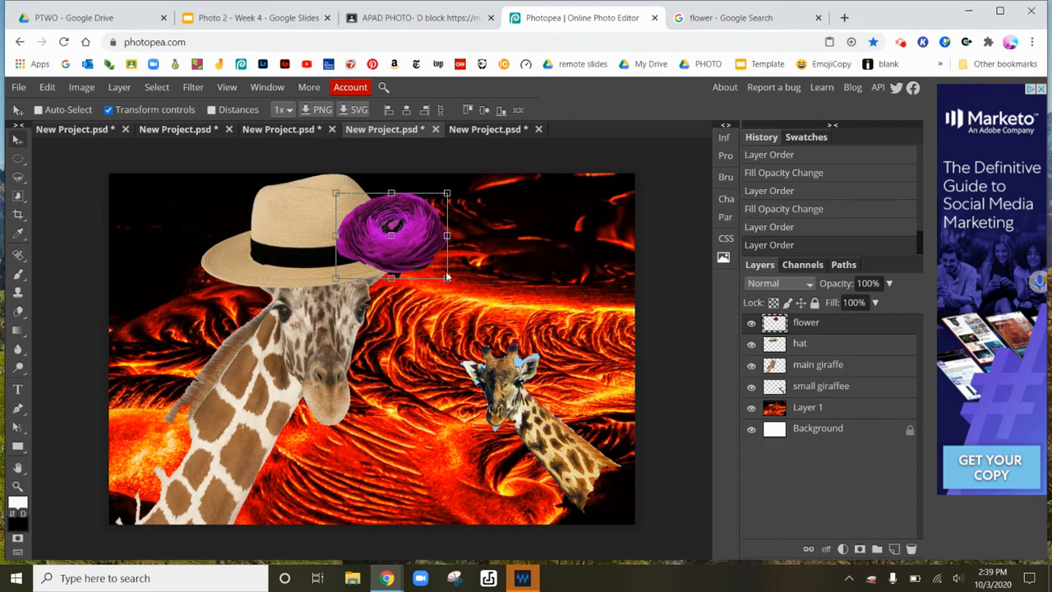
Open the History panel and scroll through its list of recorded actions.
click(266, 88)
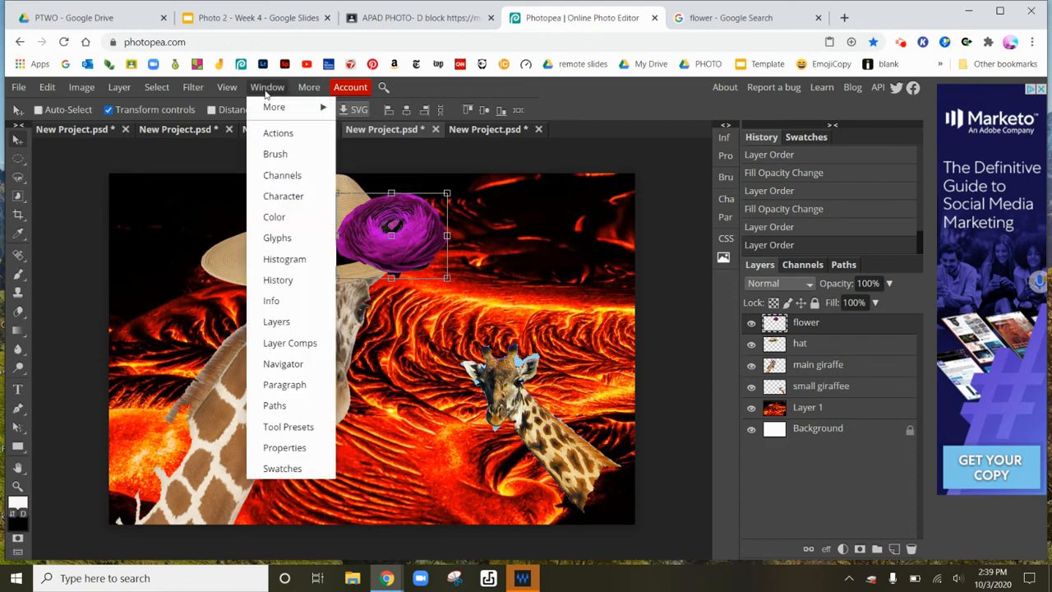
click(308, 283)
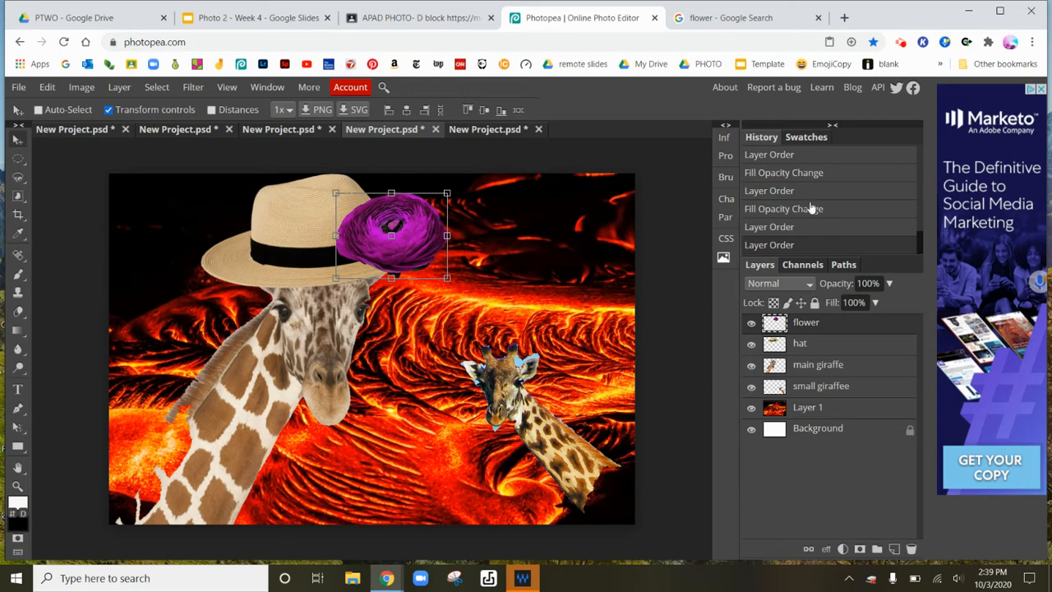
scroll(879, 200, up, 8)
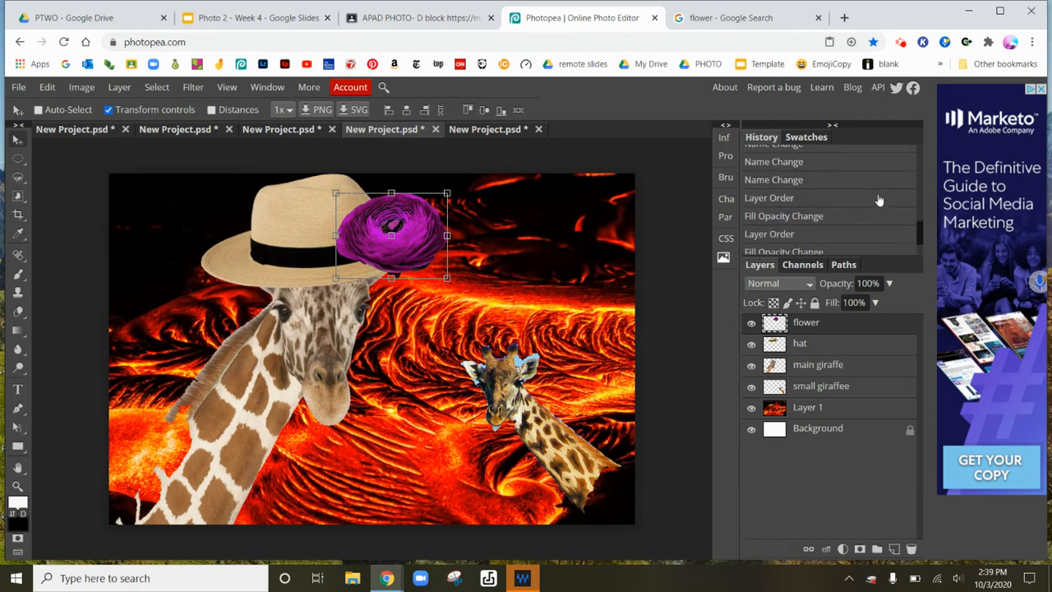
scroll(879, 200, up, 10)
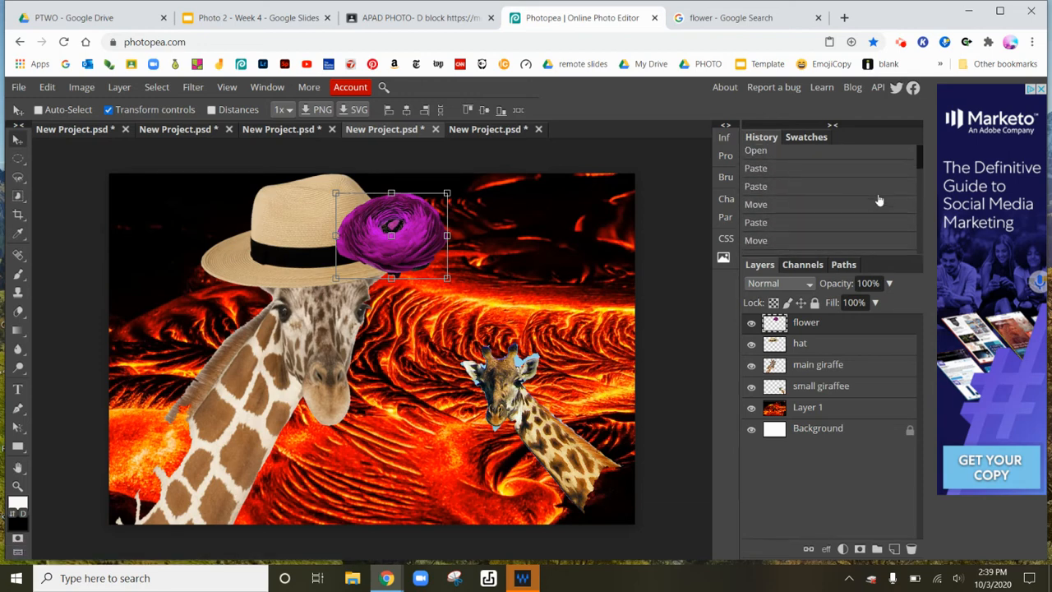
scroll(879, 200, down, 15)
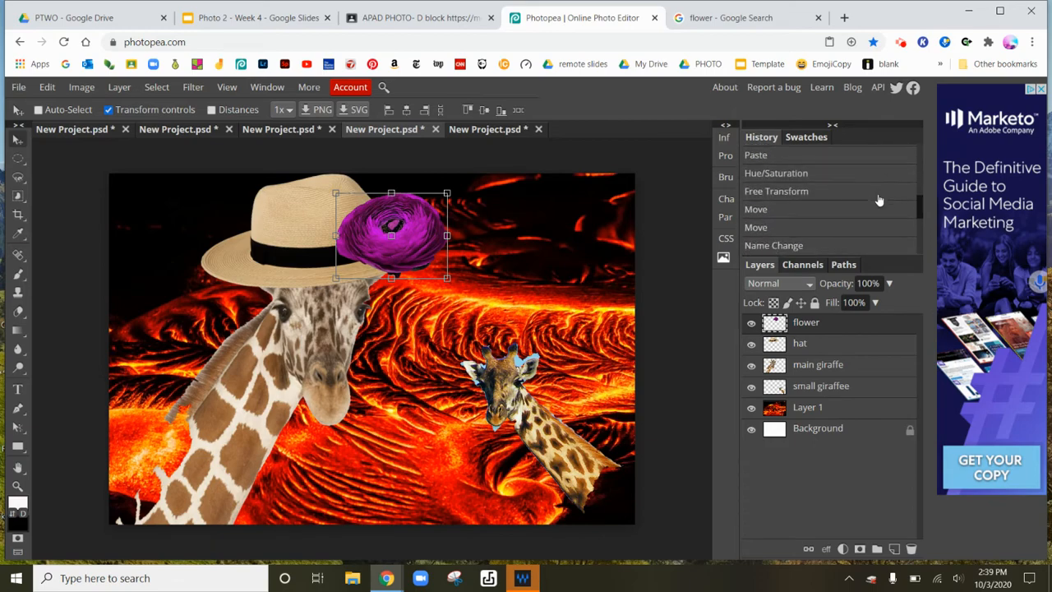
Step back through the history states, one by one, to the document's original Open state.
click(816, 219)
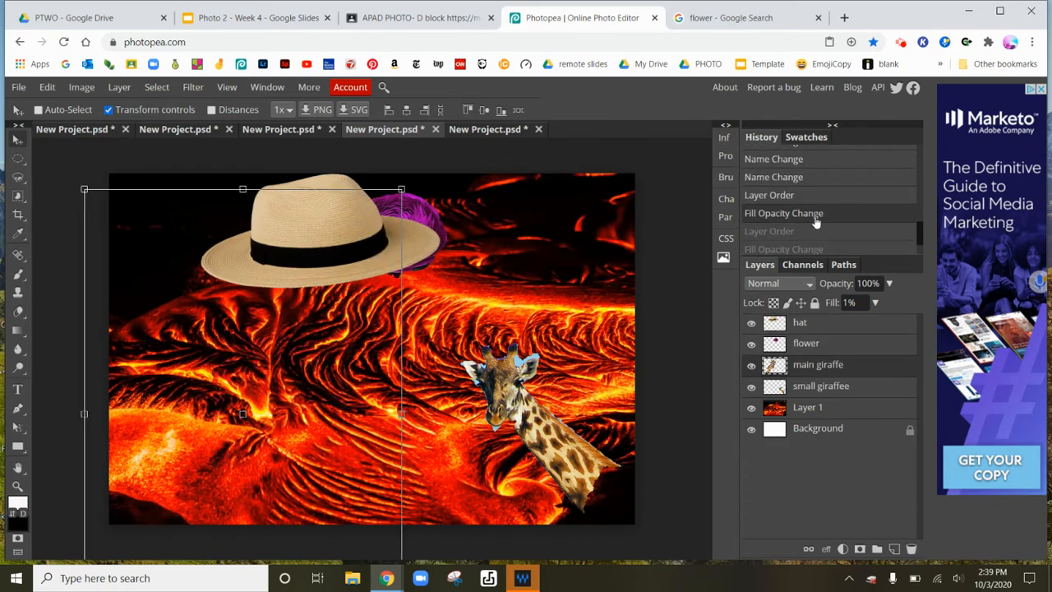
click(822, 194)
scroll(822, 192, up, 2)
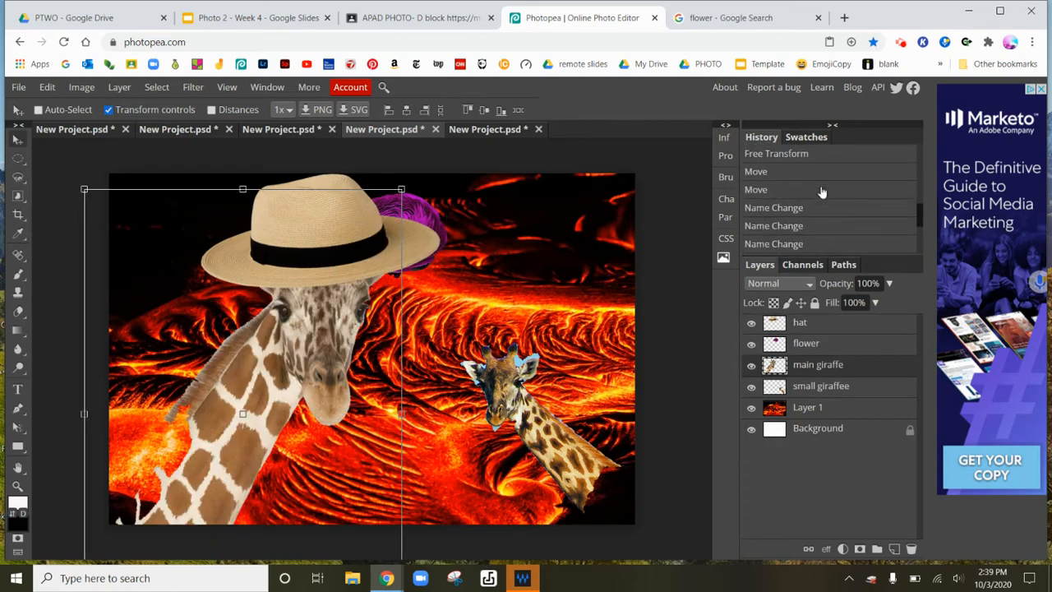
click(822, 189)
scroll(822, 191, up, 3)
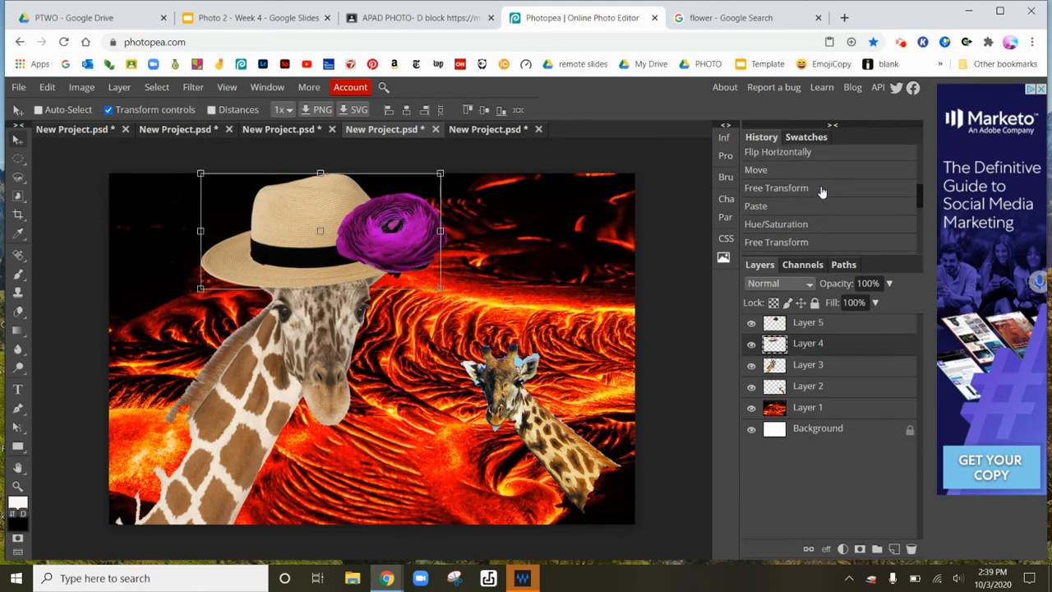
click(822, 189)
scroll(821, 191, up, 2)
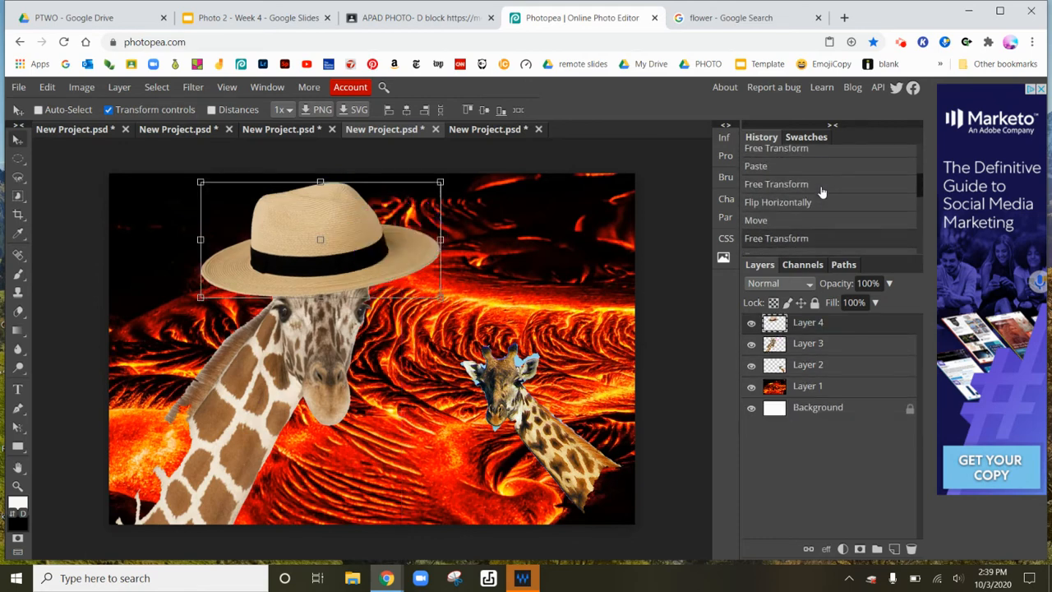
click(822, 187)
scroll(822, 191, up, 3)
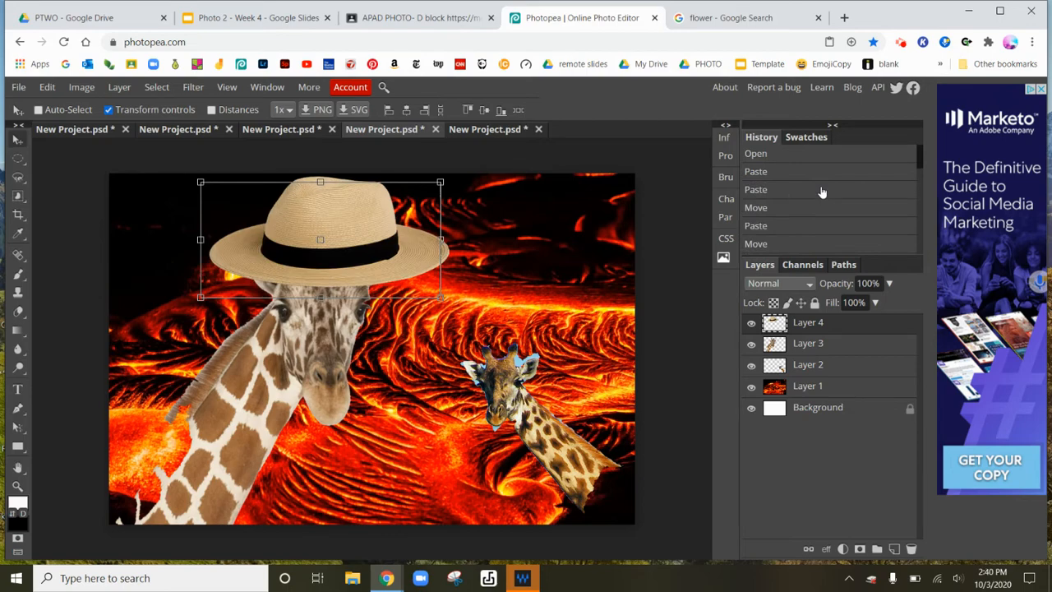
click(822, 191)
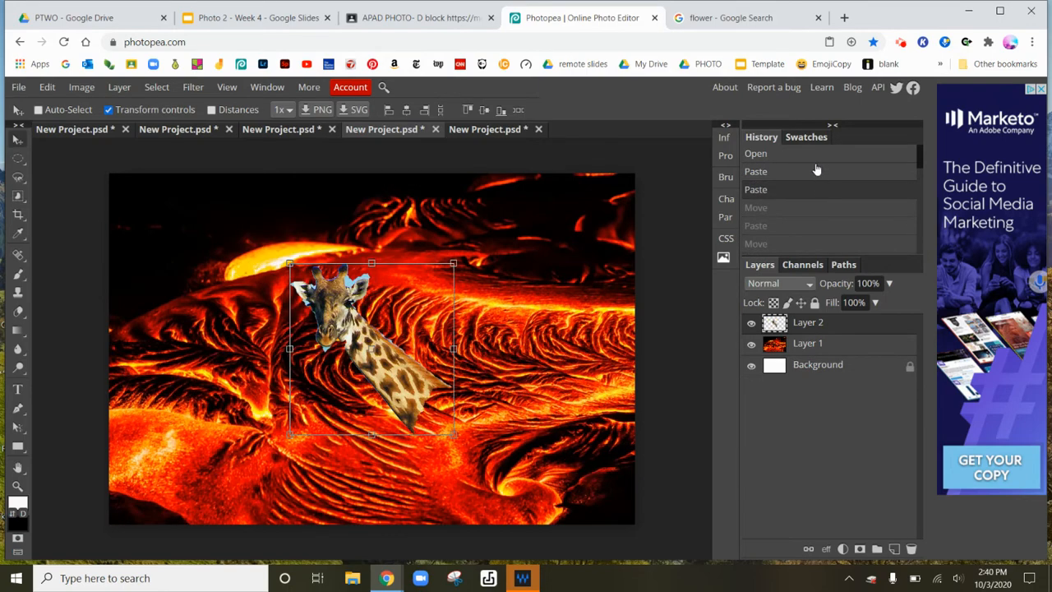
click(816, 169)
click(816, 154)
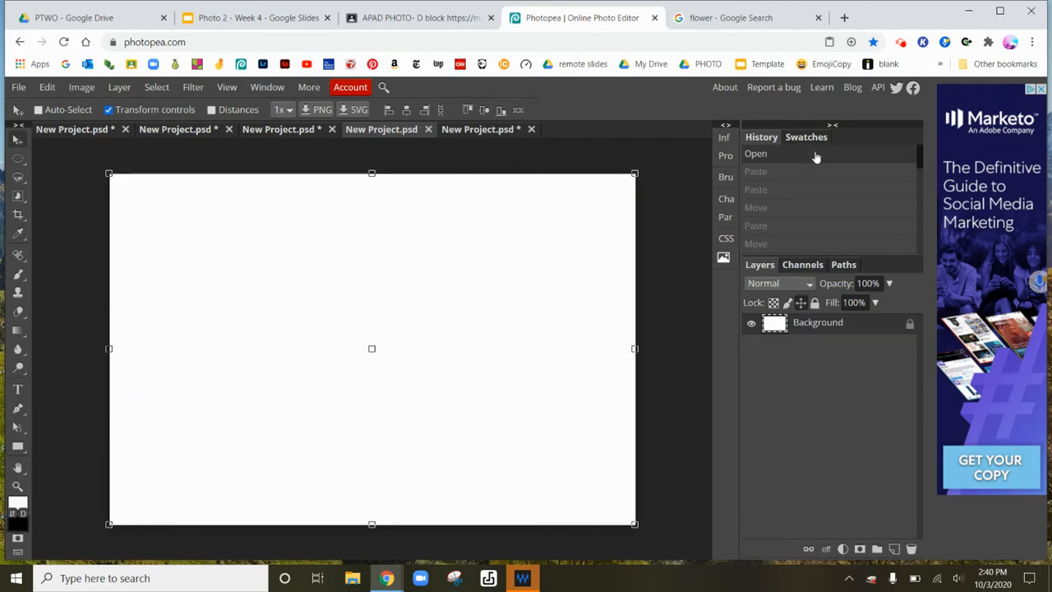
click(812, 172)
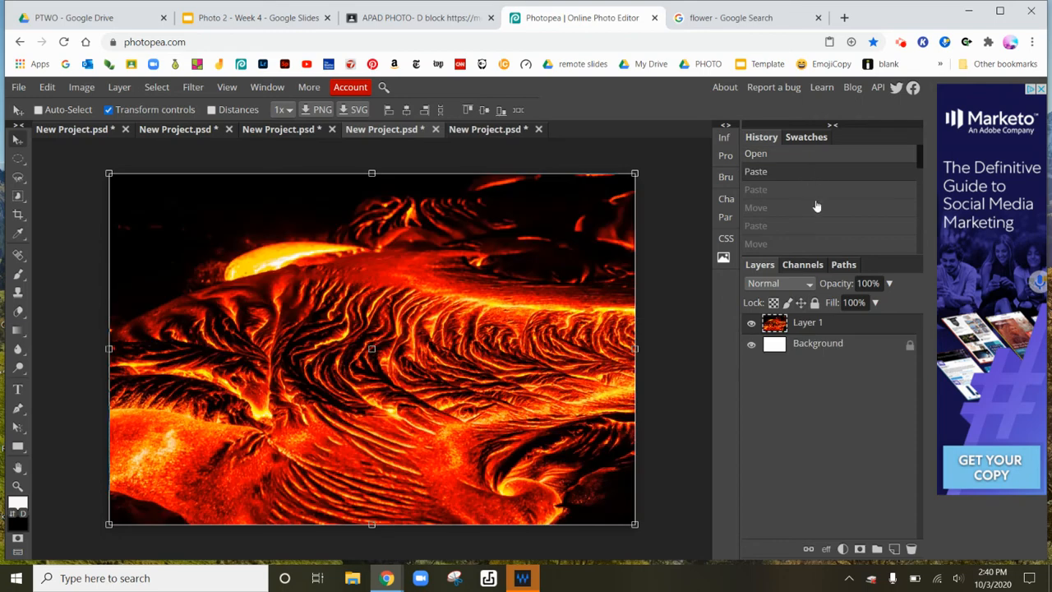
Redo the history states one by one, rebuilding the collage from the lava background through the later layer edits.
key(ctrl+shift+z)
key(ctrl+shift+z)
key(ctrl+shift+z)
key(ctrl+shift+z)
key(ctrl+shift+z)
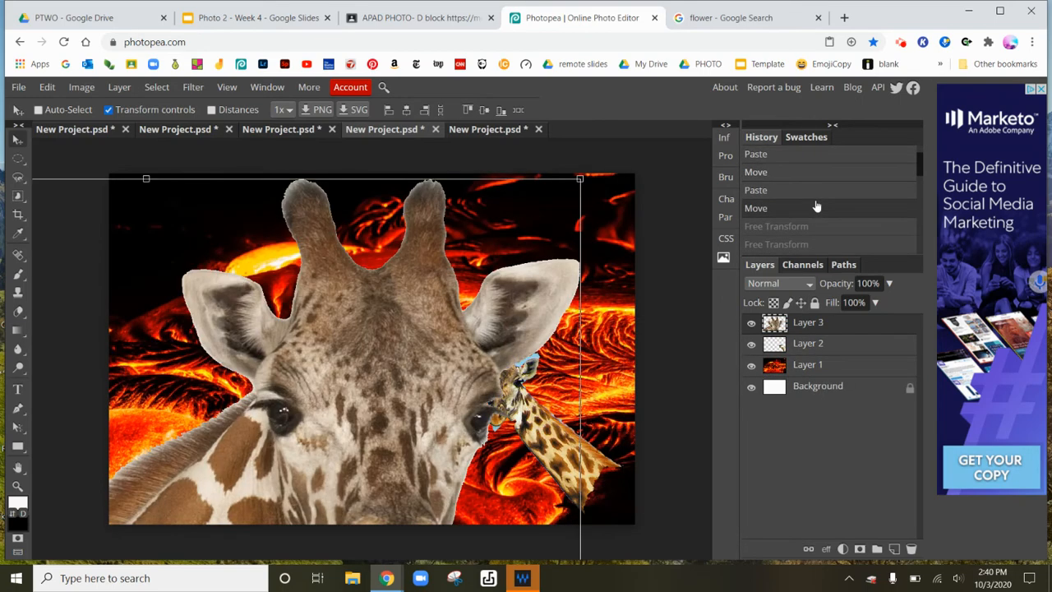
key(ctrl+shift+z)
key(ctrl+shift+z)
key(ctrl+shift+z)
key(ctrl+shift+z)
key(ctrl+shift+z)
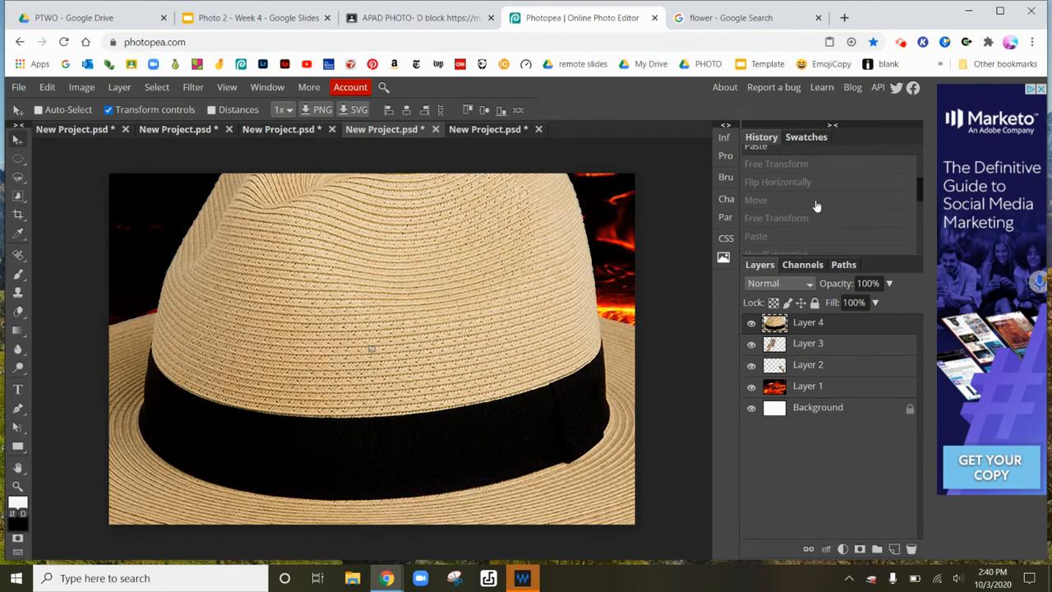
key(ctrl+shift+z)
key(ctrl+shift+z)
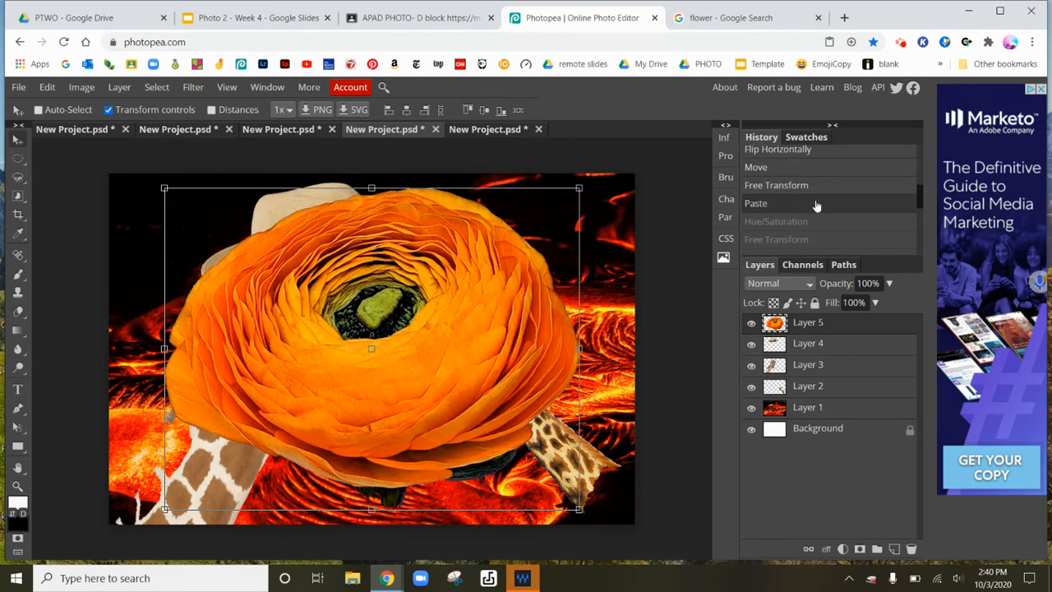
key(ctrl+shift+z)
key(ctrl+shift+z)
key(ctrl+shift+z)
key(ctrl+shift+z)
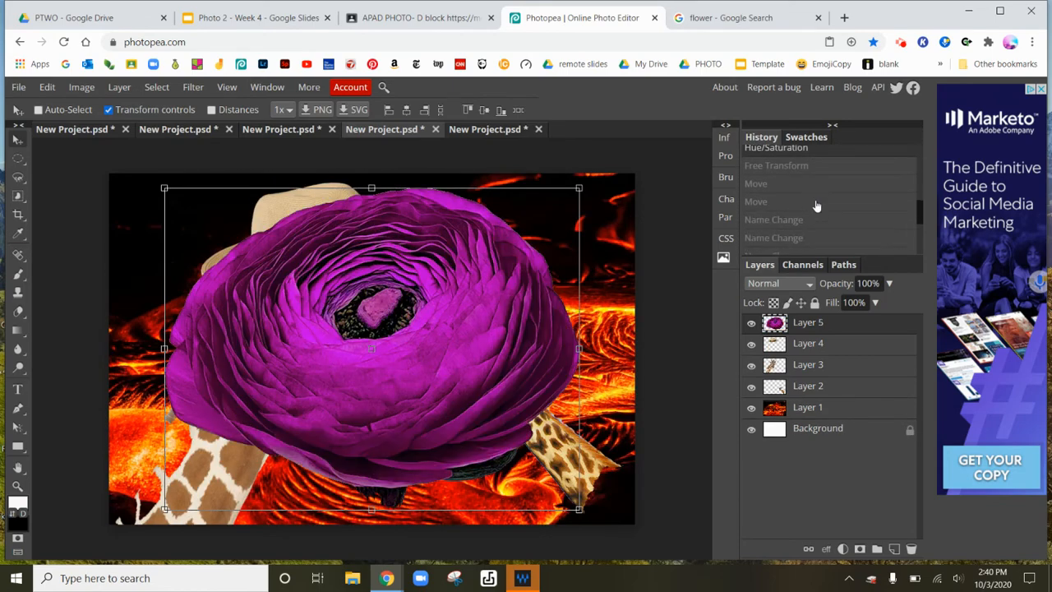
key(ctrl+shift+z)
key(ctrl+shift+z)
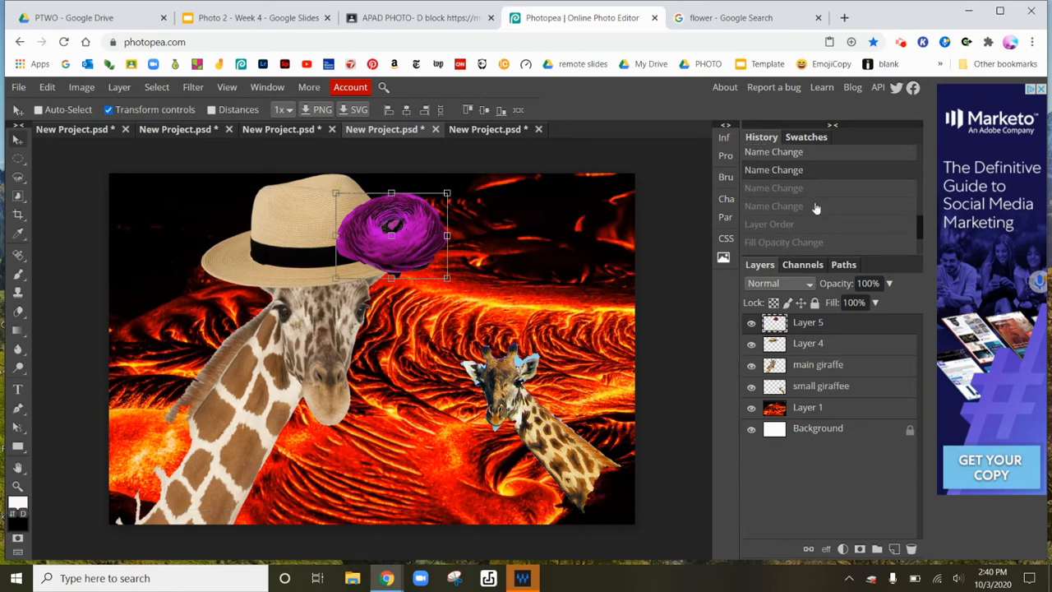
key(ctrl+shift+z)
key(ctrl+shift+z)
Jump to the final Layer Order state in the history list to restore the finished layer arrangement.
scroll(804, 212, down, 2)
click(805, 212)
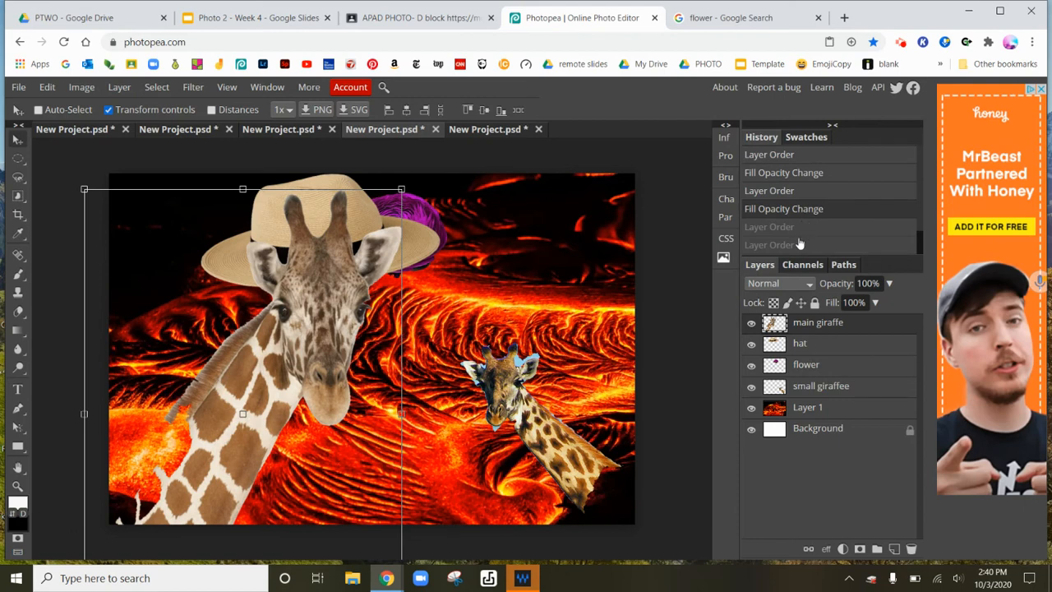
click(799, 245)
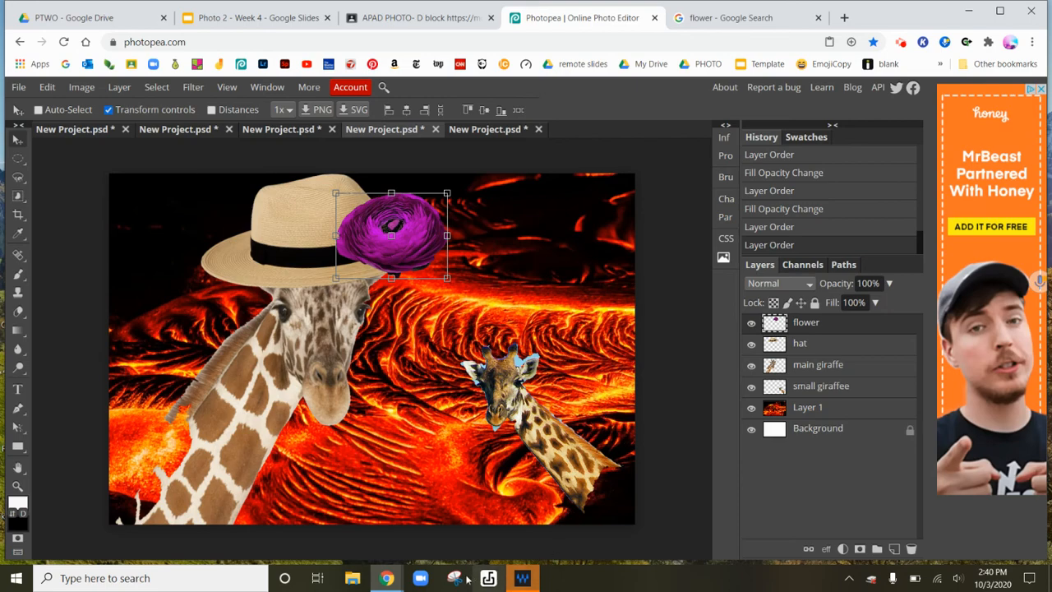
mouse_move(455, 577)
click(468, 530)
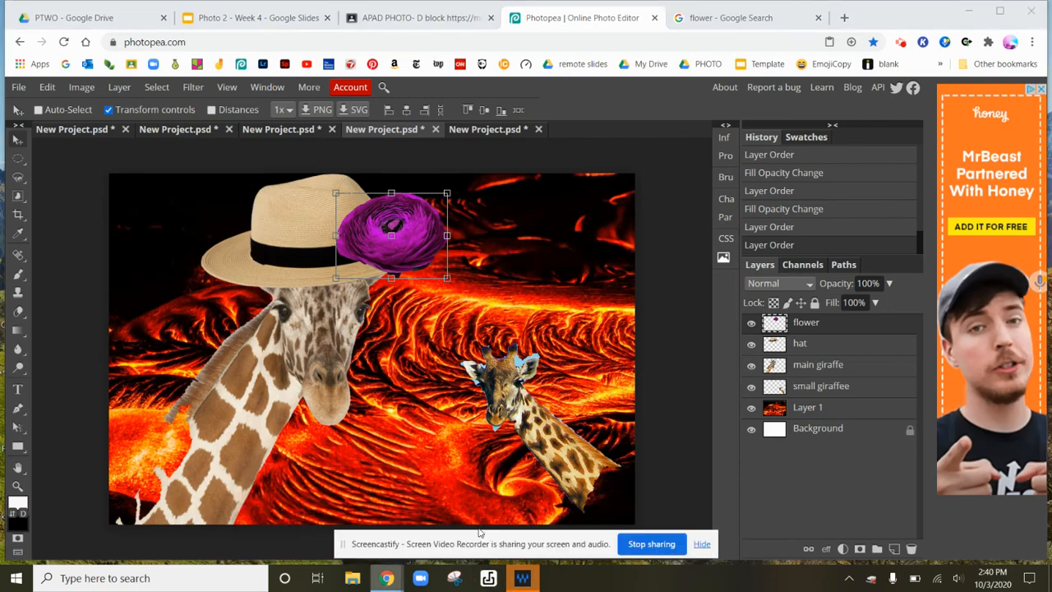
click(703, 544)
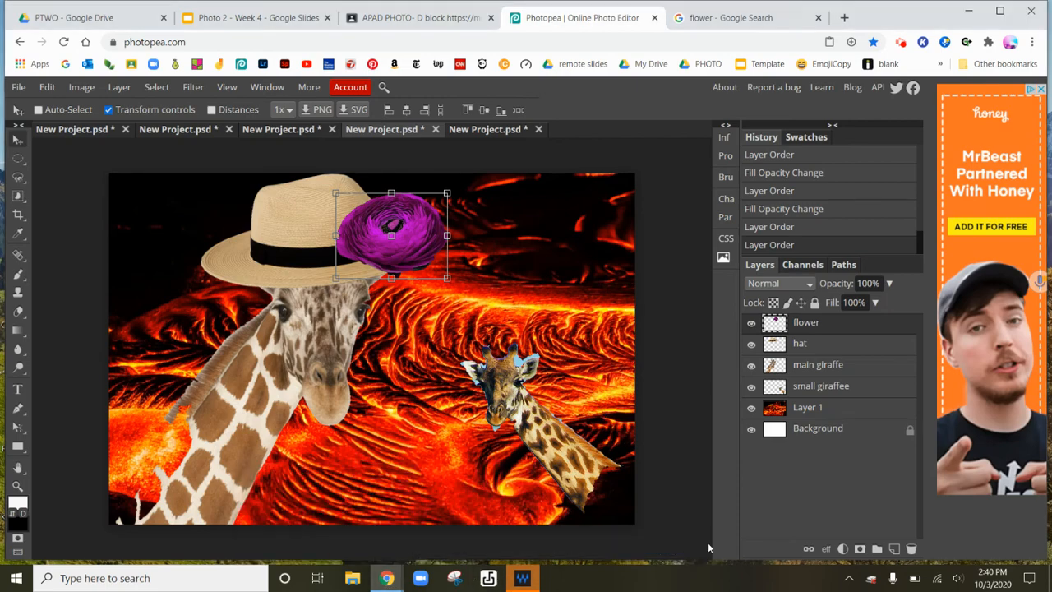